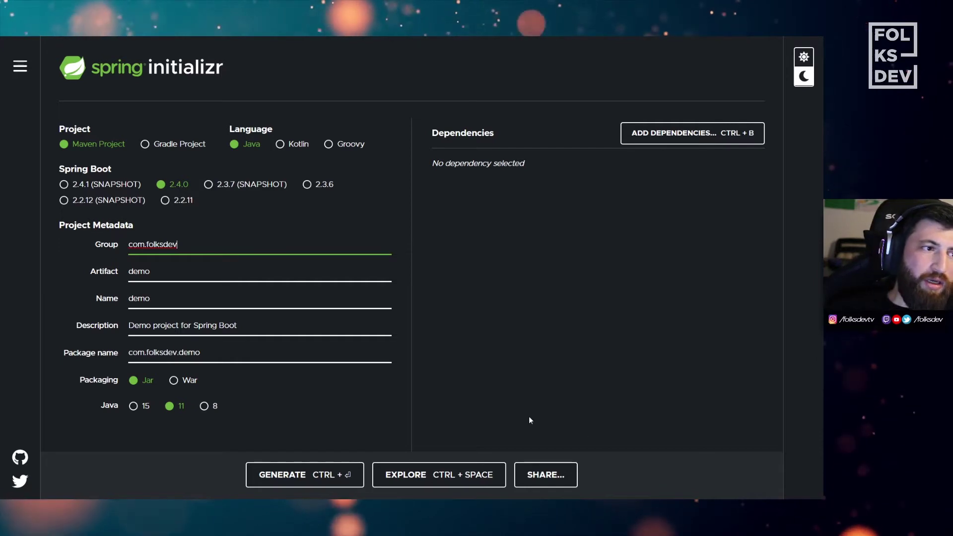
# - Replace the artifact 'demo' with spring-boot-deneme so the name and package name follow it
pyautogui.doubleClick(185, 268)
pyautogui.press('BackSpace')
pyautogui.write('spring-boo')
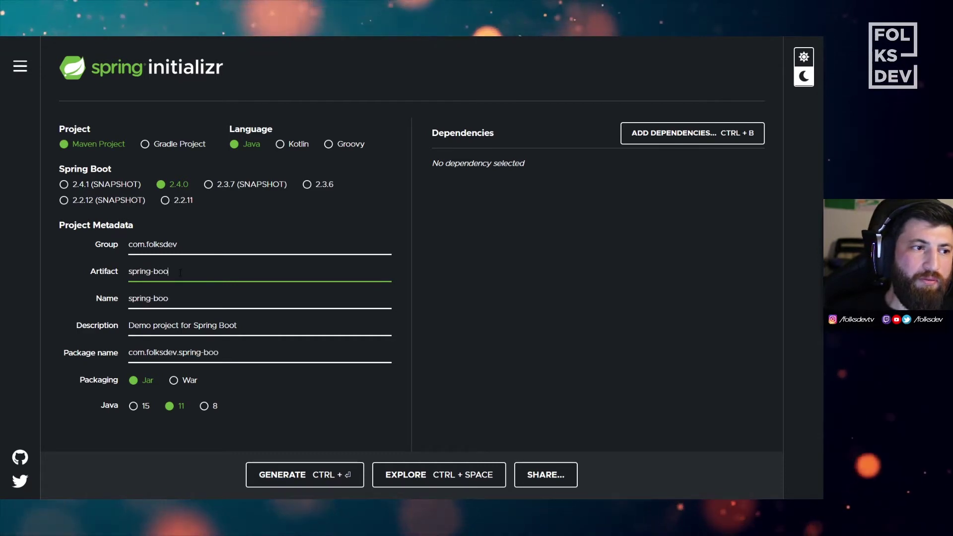
pyautogui.write('t')
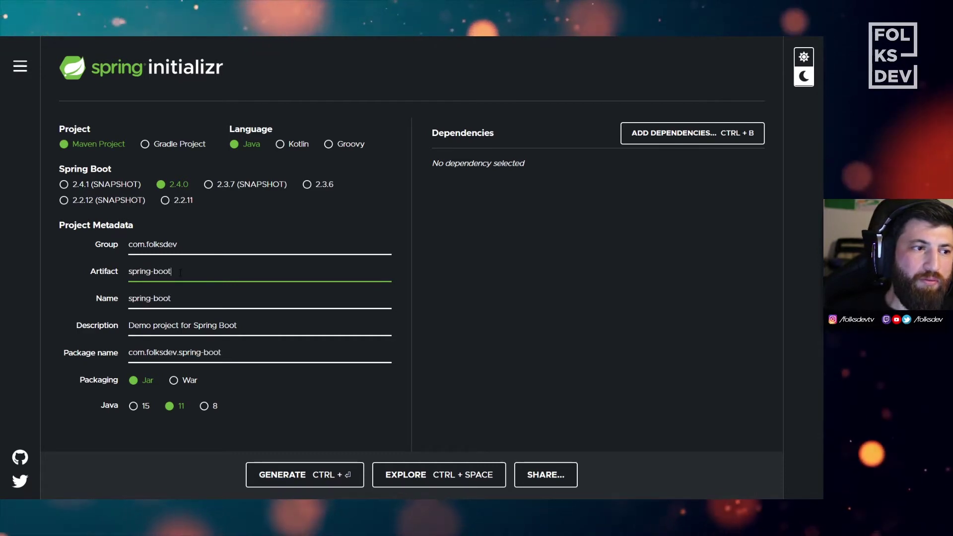
pyautogui.write('-deneme')
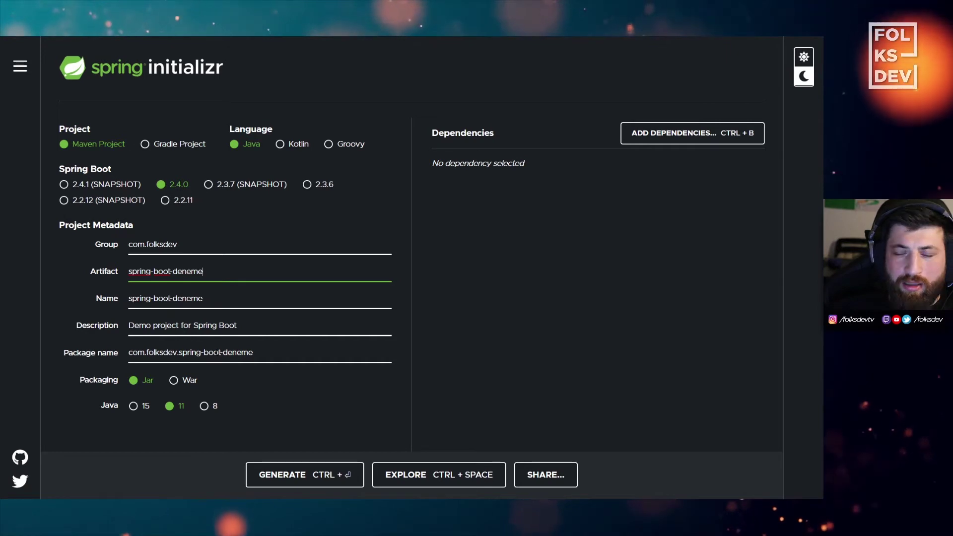
pyautogui.click(258, 353)
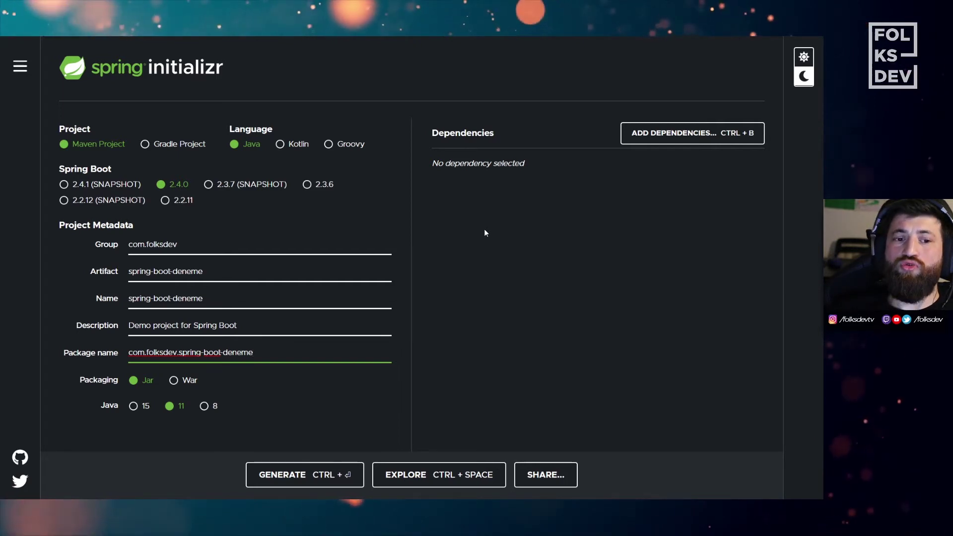
# - Browse the dependency list and add Lombok and Spring Web to the project
pyautogui.click(679, 136)
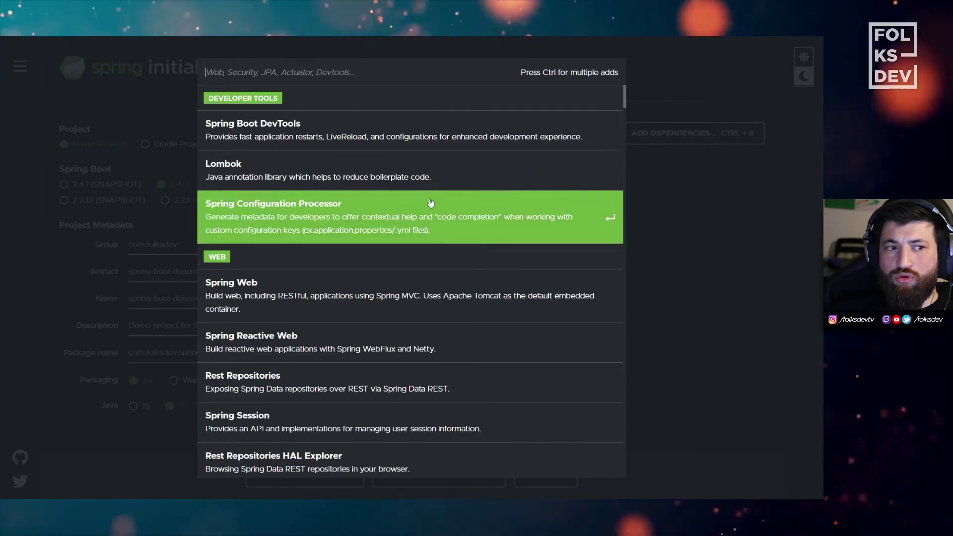
pyautogui.scroll(-4, 436, 214)
pyautogui.scroll(-8, 435, 223)
pyautogui.scroll(-5, 434, 226)
pyautogui.scroll(-5, 435, 229)
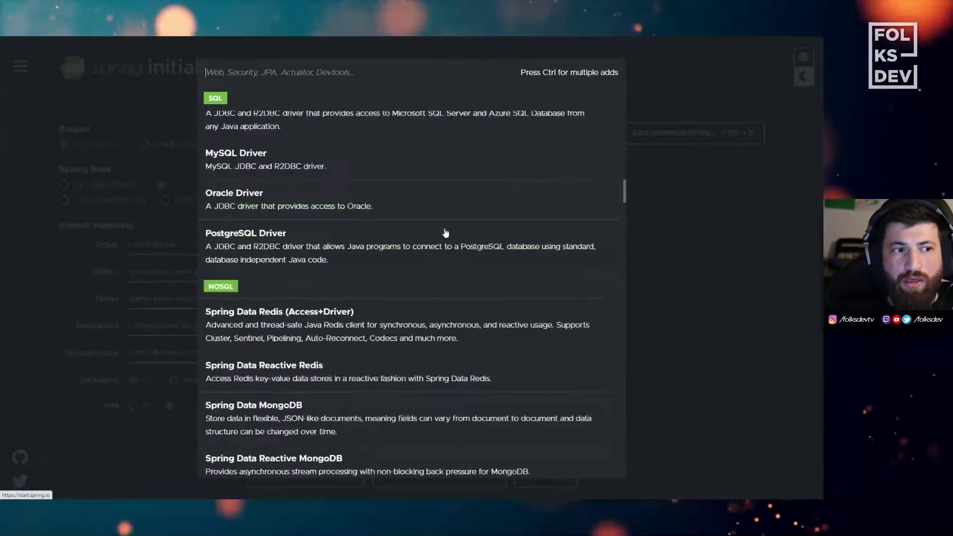
pyautogui.scroll(-5, 445, 233)
pyautogui.scroll(3, 446, 235)
pyautogui.scroll(4, 446, 234)
pyautogui.scroll(3, 447, 231)
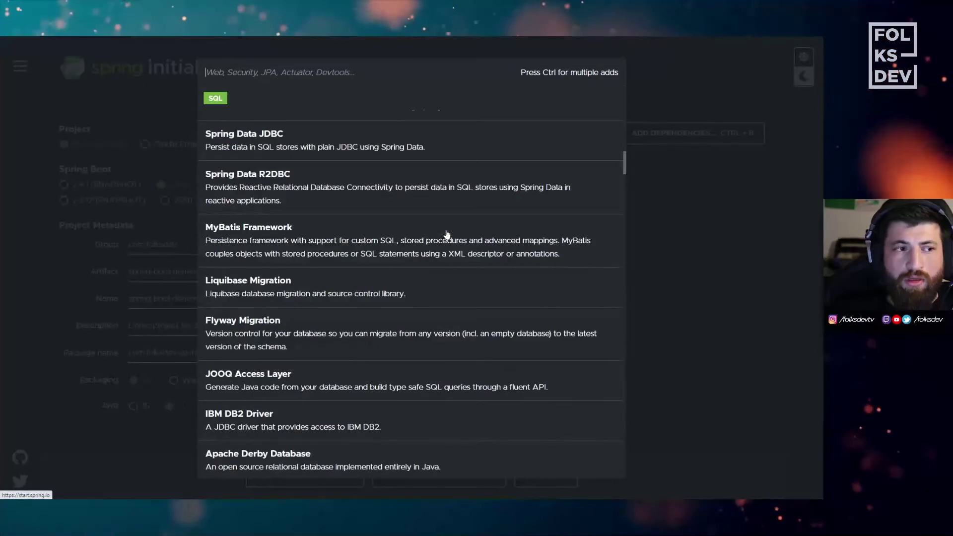
pyautogui.scroll(5, 446, 230)
pyautogui.scroll(5, 442, 228)
pyautogui.scroll(5, 439, 226)
pyautogui.scroll(4, 412, 171)
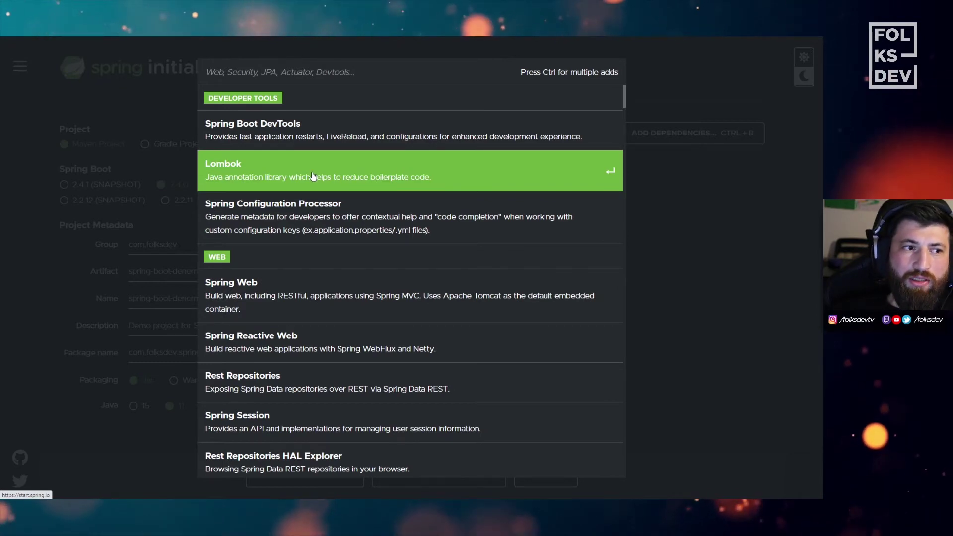
pyautogui.click(312, 176)
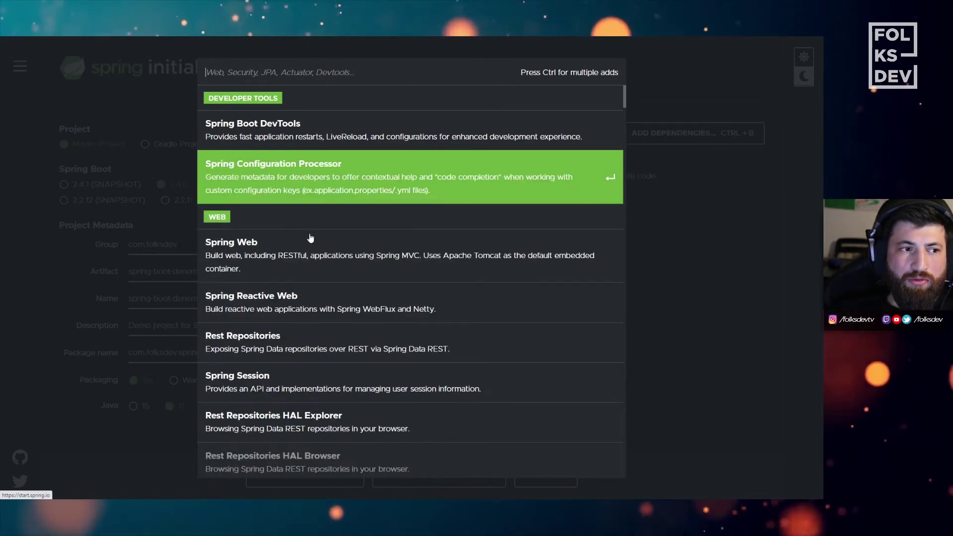
pyautogui.click(313, 261)
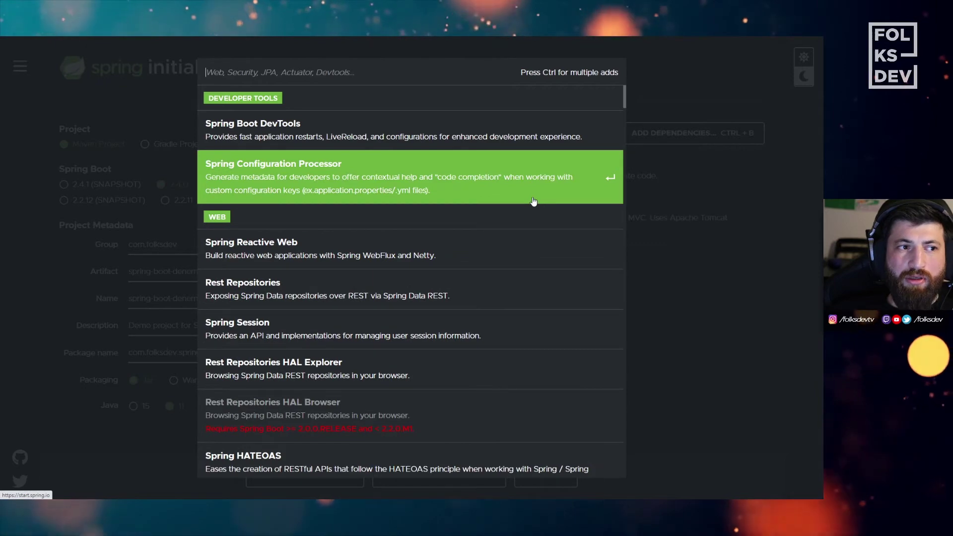
pyautogui.click(690, 246)
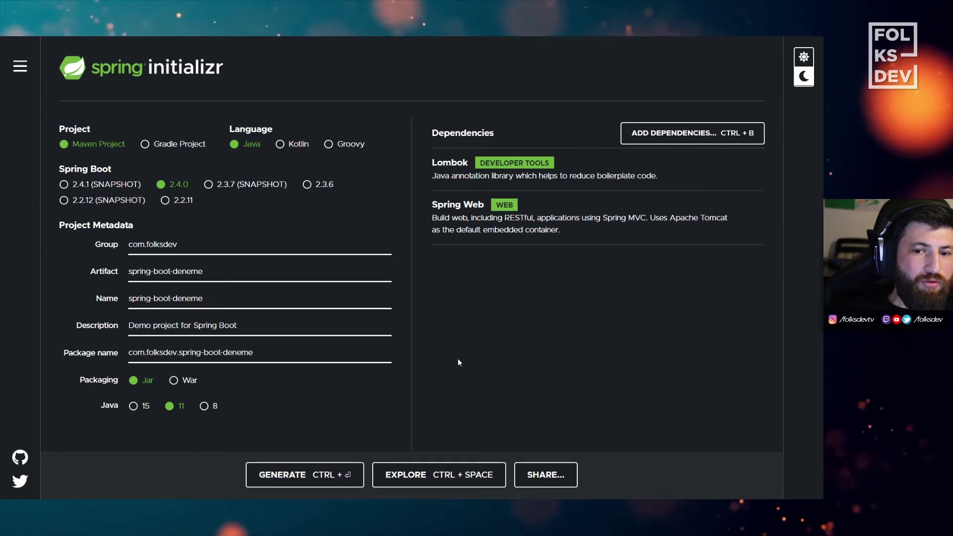
# - Generate the project and save the archive as spring-boot-deneme.zip
pyautogui.click(315, 475)
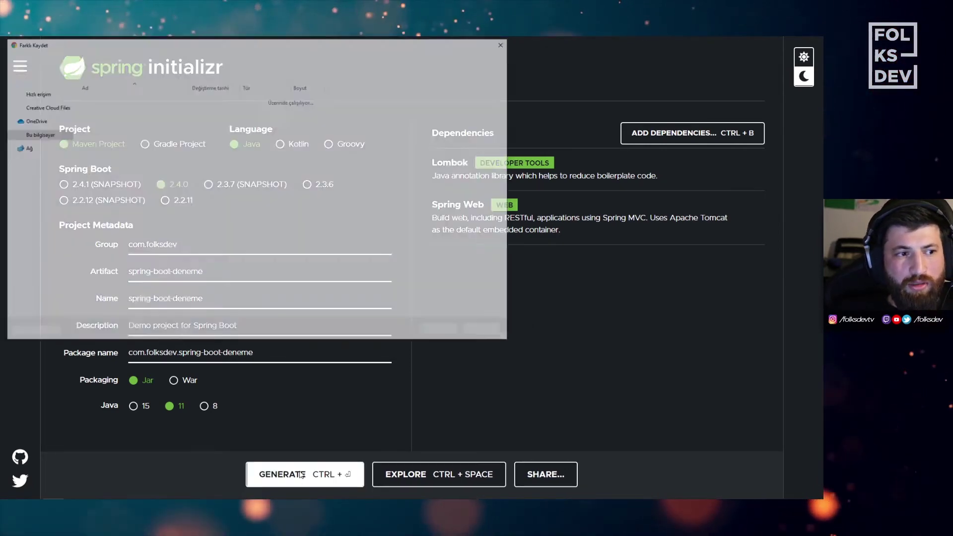
pyautogui.press('Return')
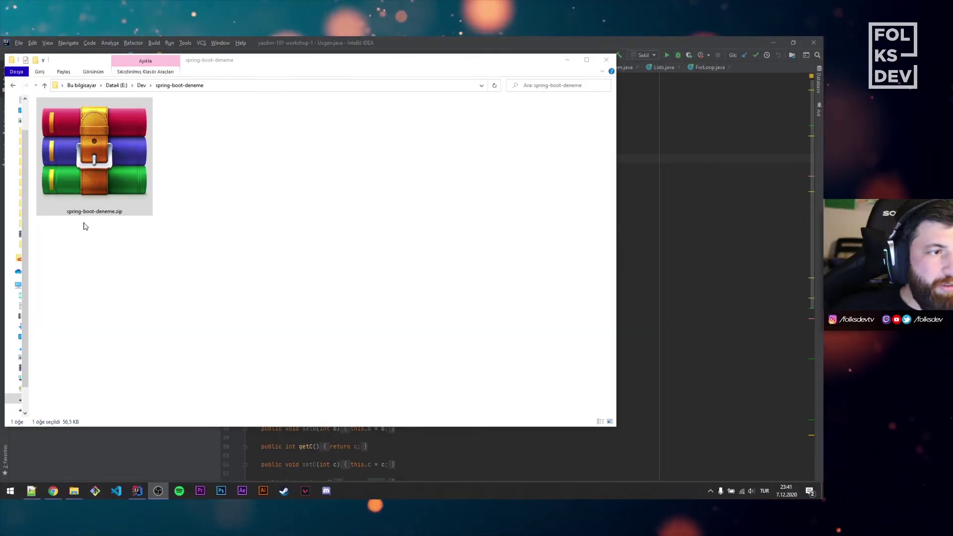
# - Extract the spring-boot-deneme folder from the zip with WinRAR and open it
pyautogui.rightClick(92, 186)
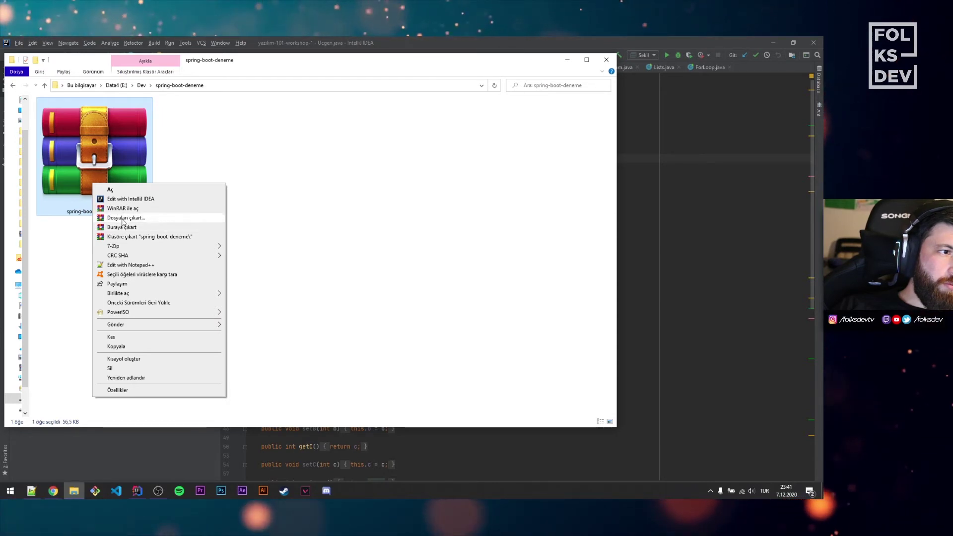
pyautogui.click(96, 190)
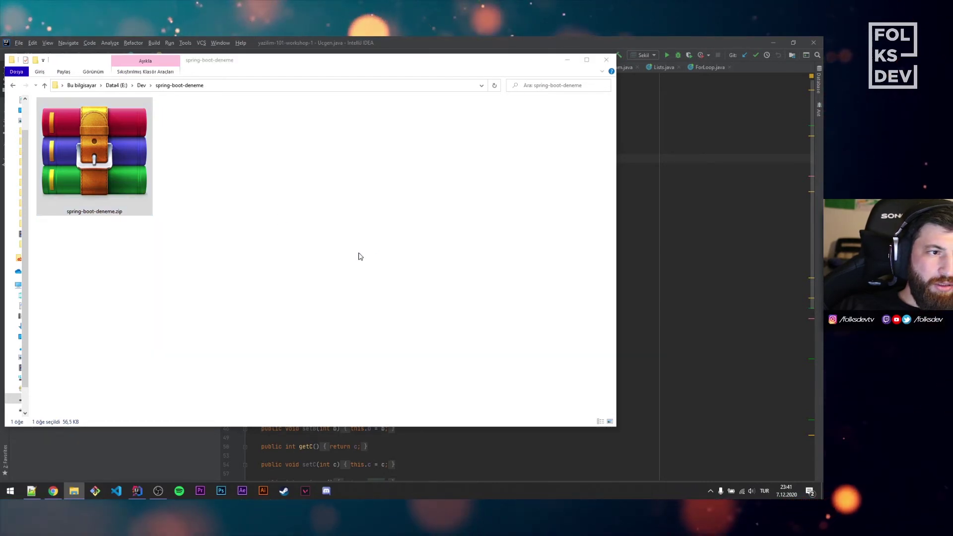
pyautogui.click(573, 132)
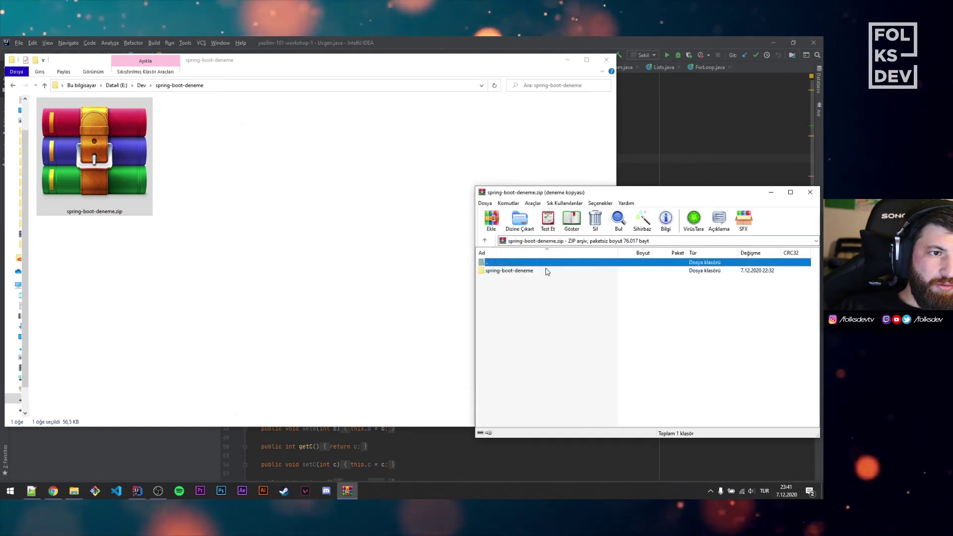
pyautogui.click(547, 271)
pyautogui.click(411, 256)
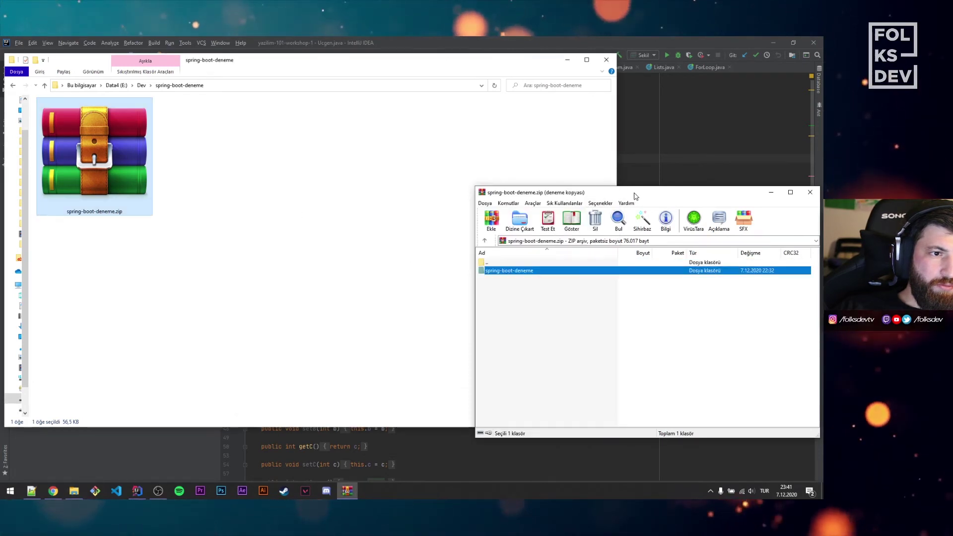
pyautogui.moveTo(630, 195); pyautogui.dragTo(94, 158)
pyautogui.press('Escape')
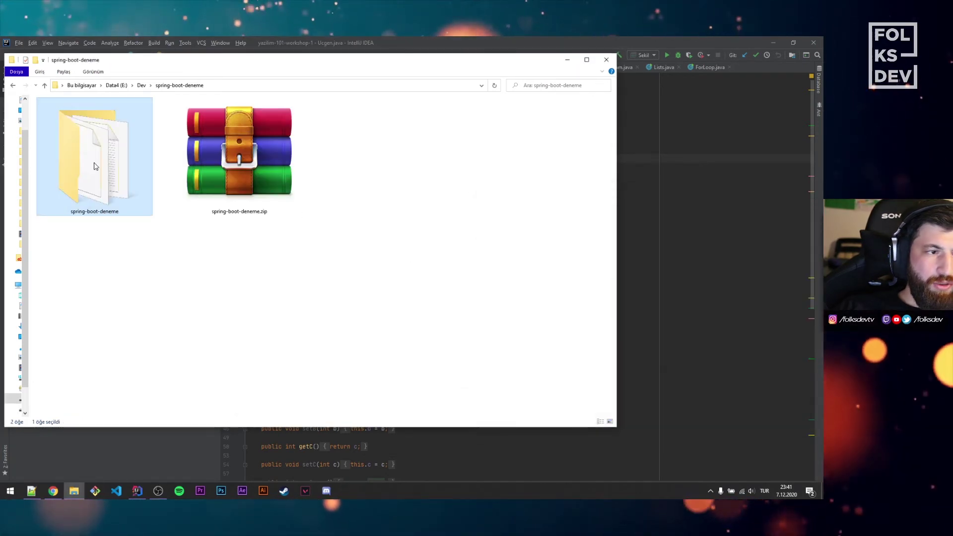
pyautogui.doubleClick(96, 166)
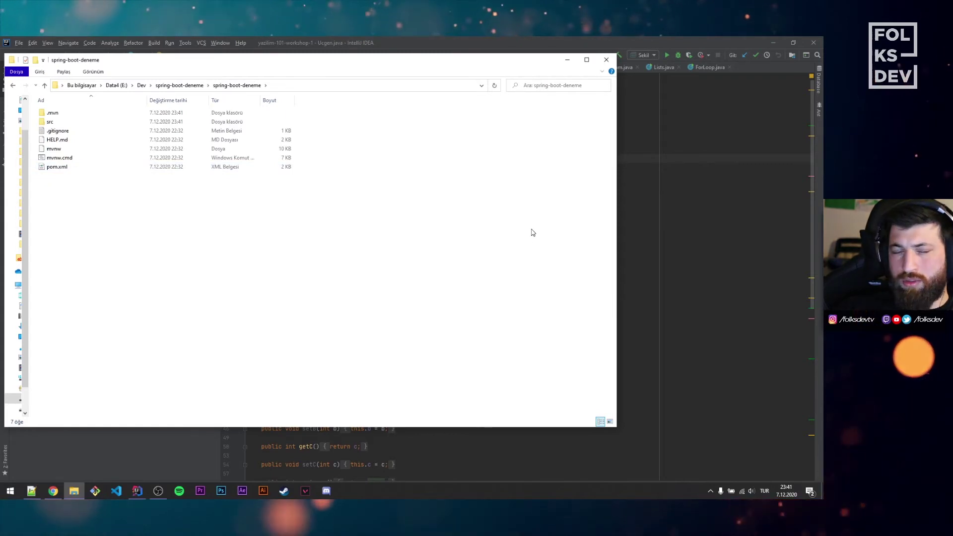
pyautogui.moveTo(354, 66); pyautogui.dragTo(553, 107)
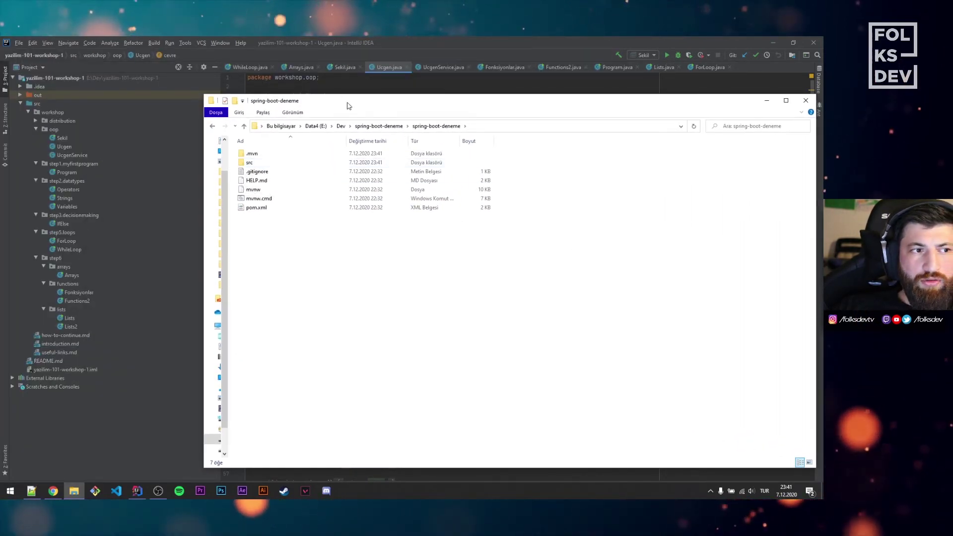
# - In IntelliJ IDEA, start importing a project from existing sources
pyautogui.click(334, 90)
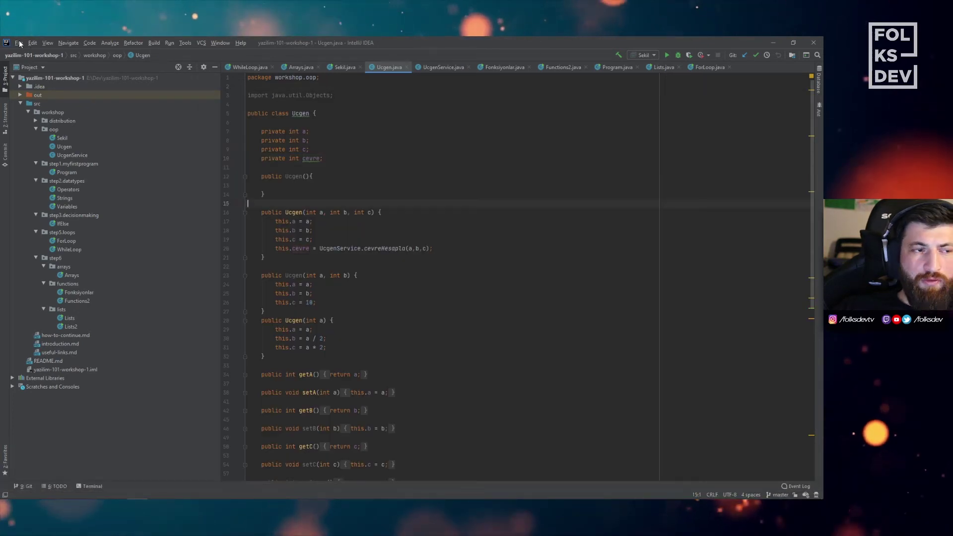
pyautogui.click(18, 43)
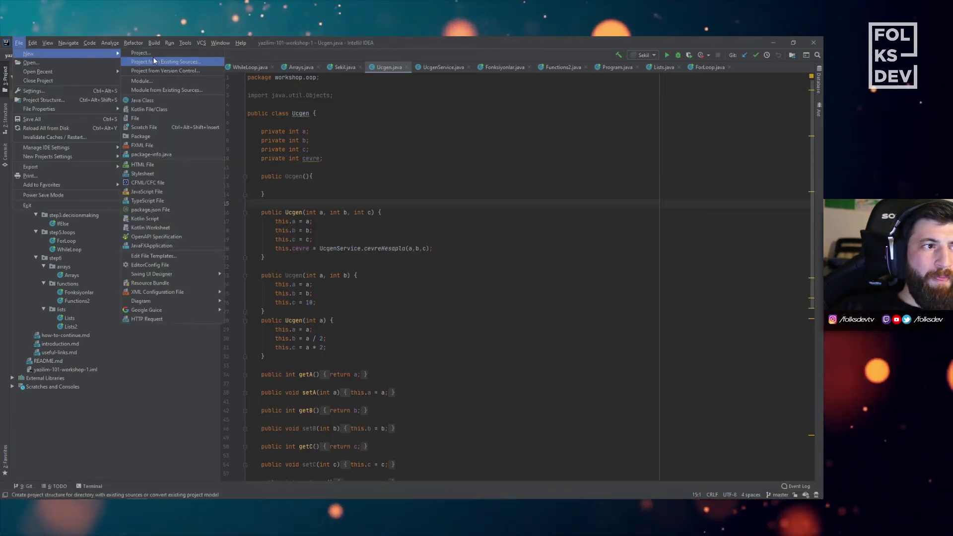
pyautogui.moveTo(67, 53)
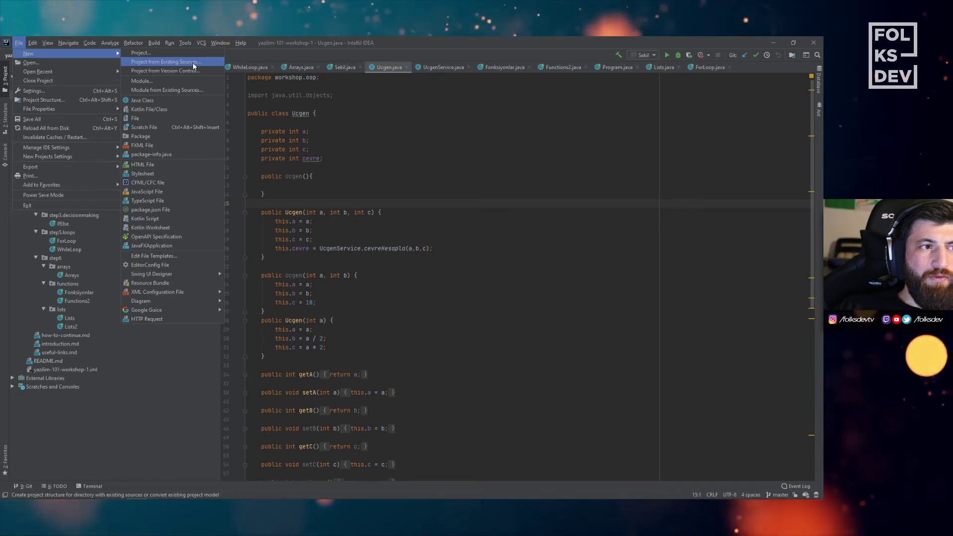
pyautogui.click(193, 65)
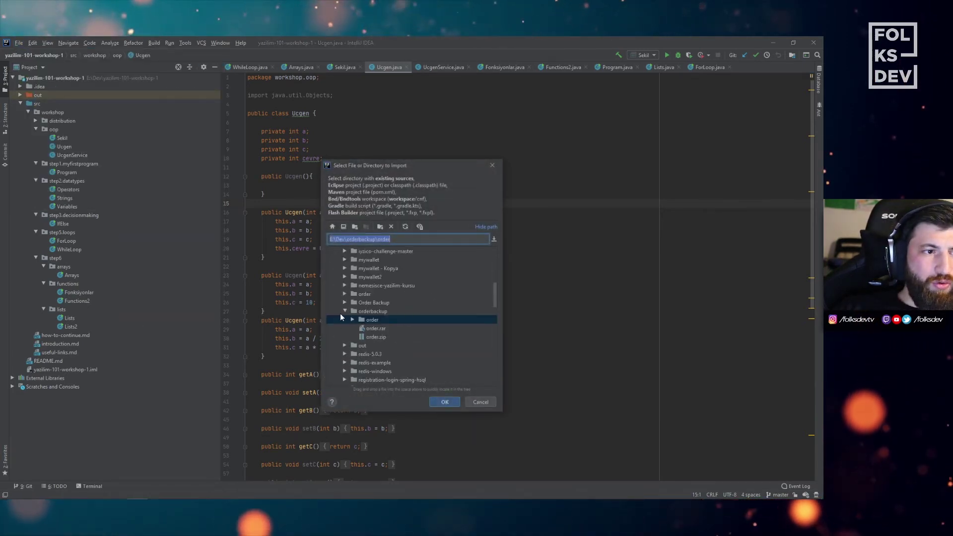
# - Select pom.xml in E:\Dev\spring-boot-deneme\spring-boot-deneme and confirm the import
pyautogui.click(345, 311)
pyautogui.scroll(-4, 379, 357)
pyautogui.click(389, 322)
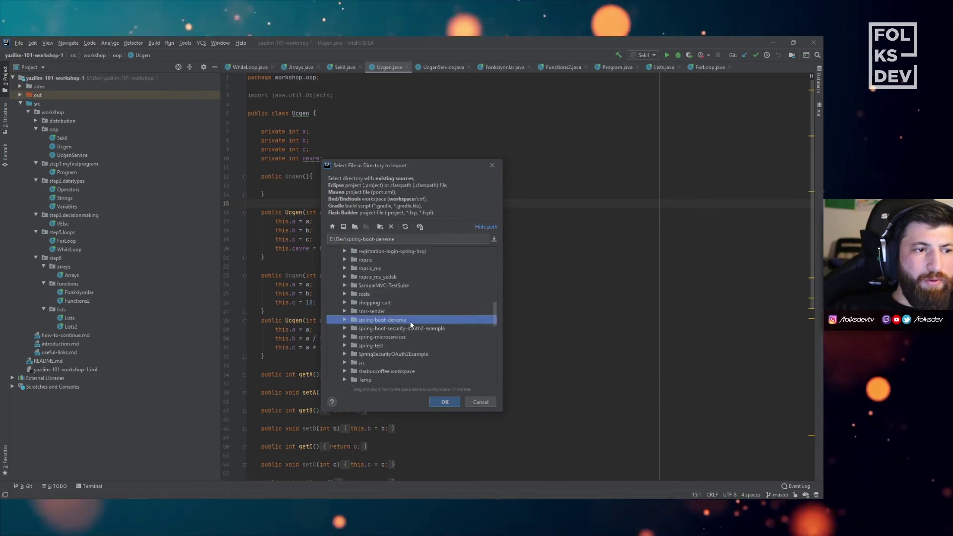
pyautogui.doubleClick(413, 320)
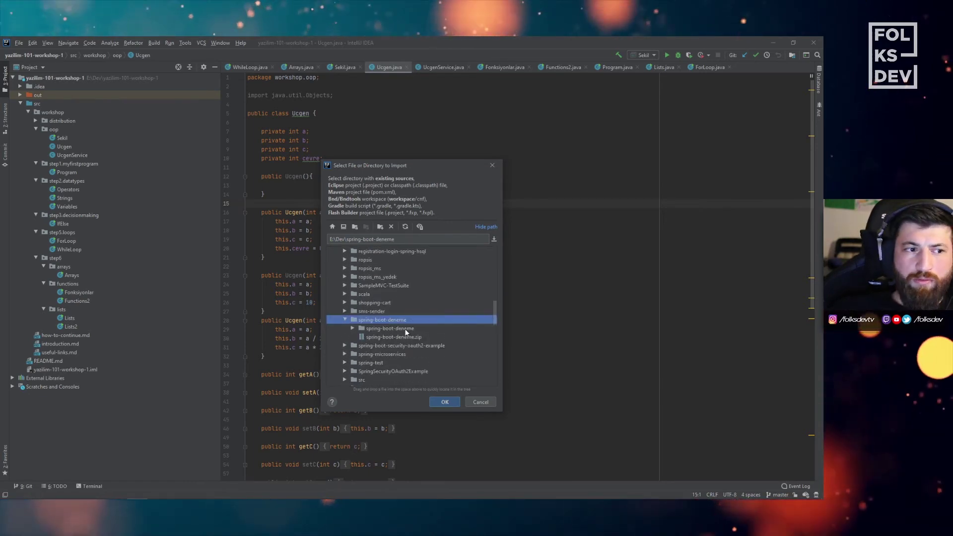
pyautogui.click(404, 329)
pyautogui.scroll(-1, 407, 362)
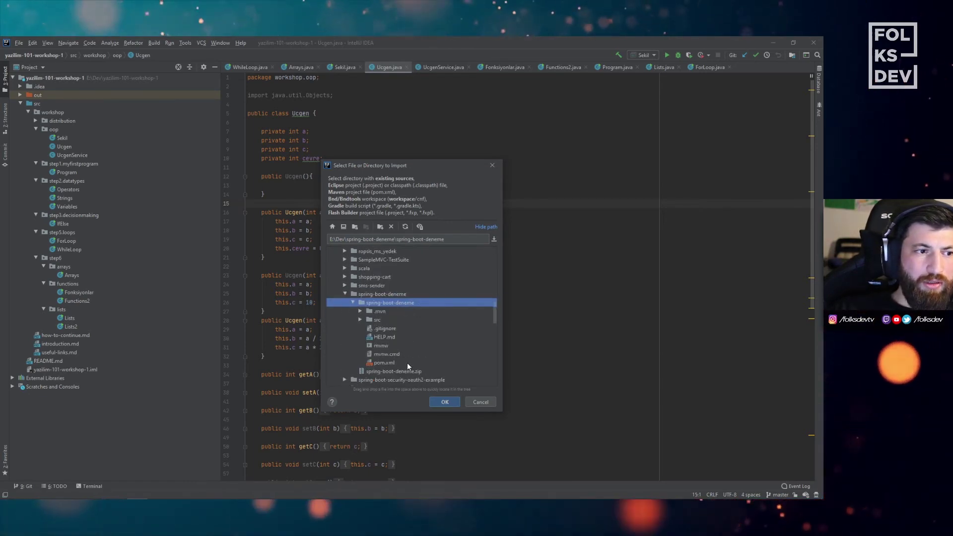
pyautogui.click(385, 362)
pyautogui.click(444, 402)
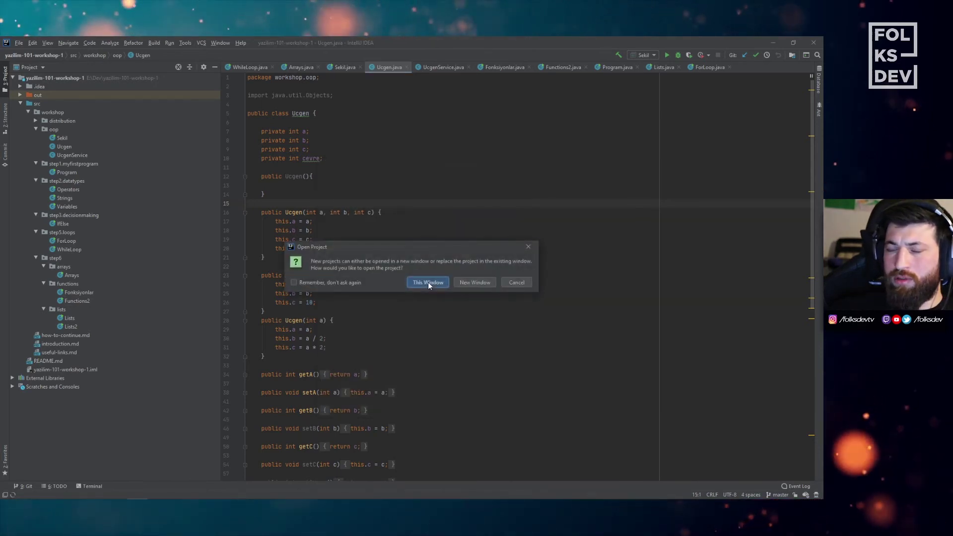
# - Open the project in this window and show pom.xml from the project tree in the editor
pyautogui.click(443, 283)
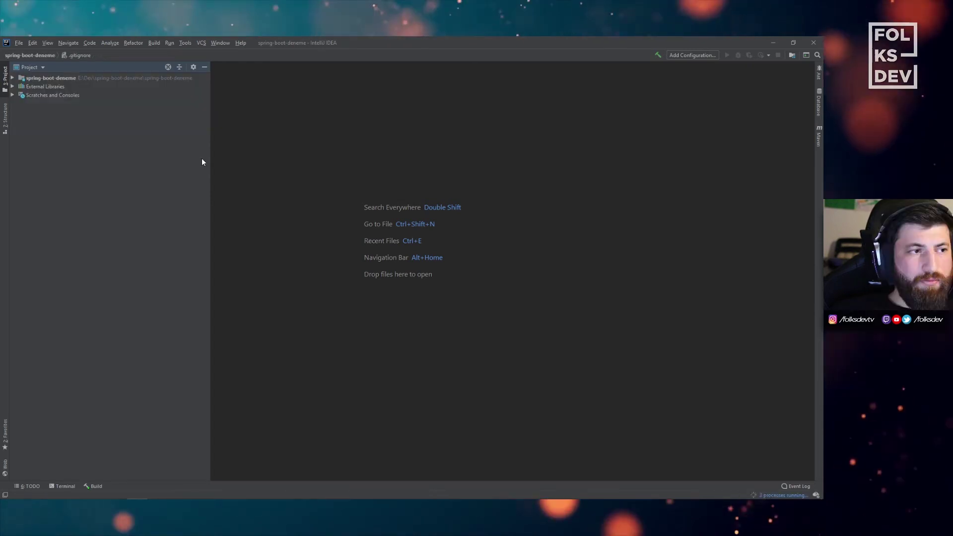
pyautogui.click(12, 78)
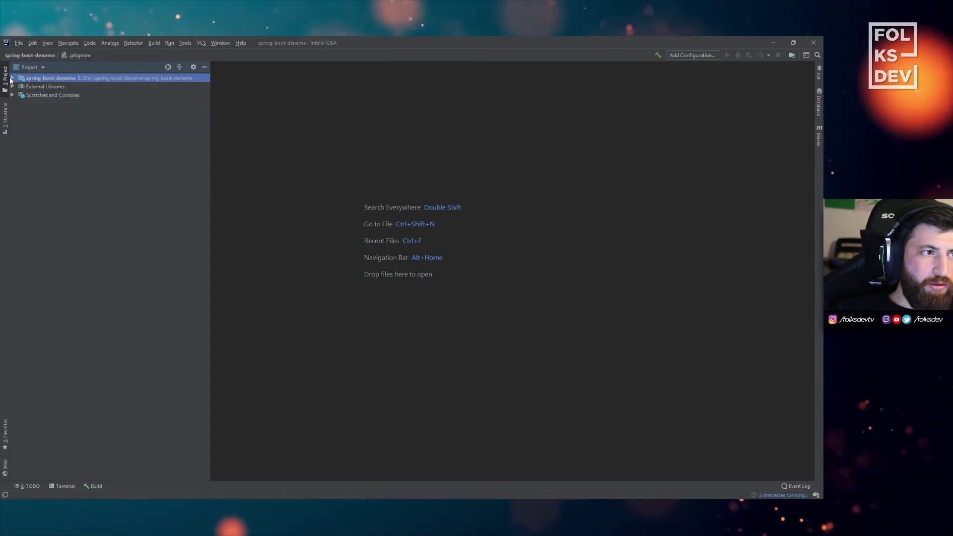
pyautogui.click(38, 139)
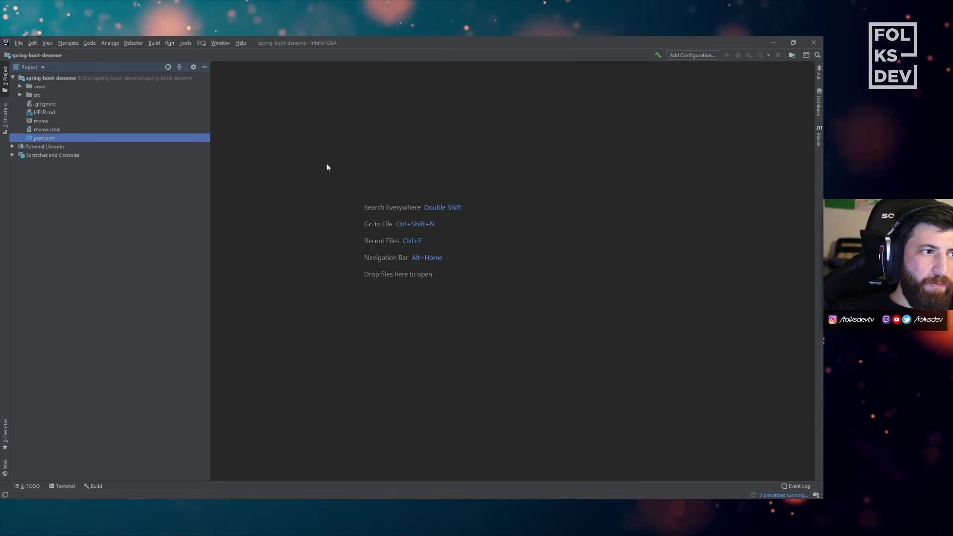
pyautogui.press('Return')
pyautogui.click(377, 230)
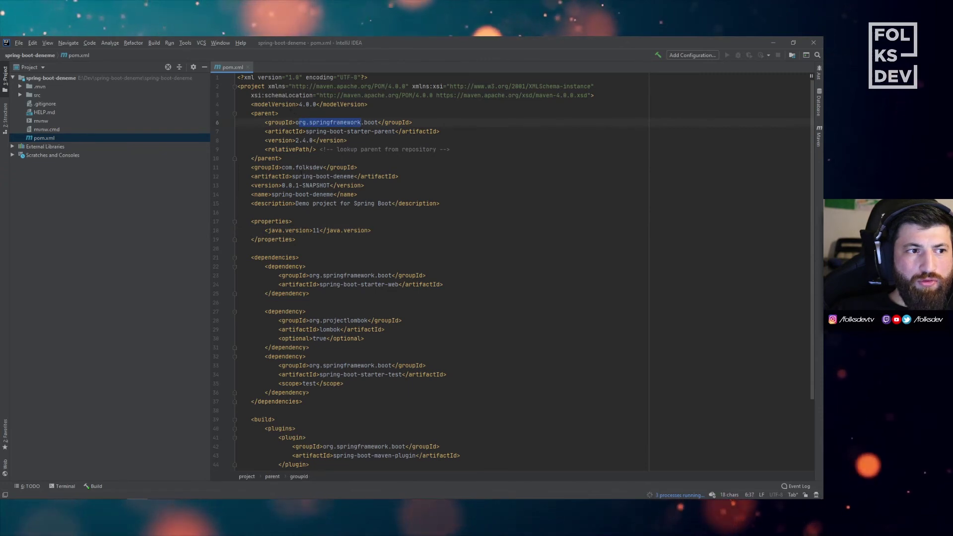
# - Review the pom.xml artifactId, version and description lines
pyautogui.moveTo(292, 176); pyautogui.dragTo(357, 176)
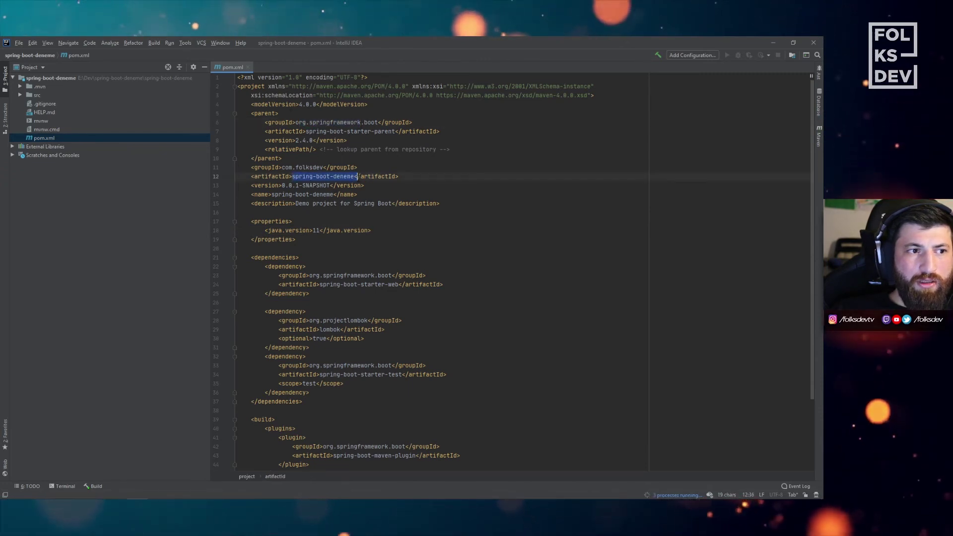
pyautogui.click(283, 167)
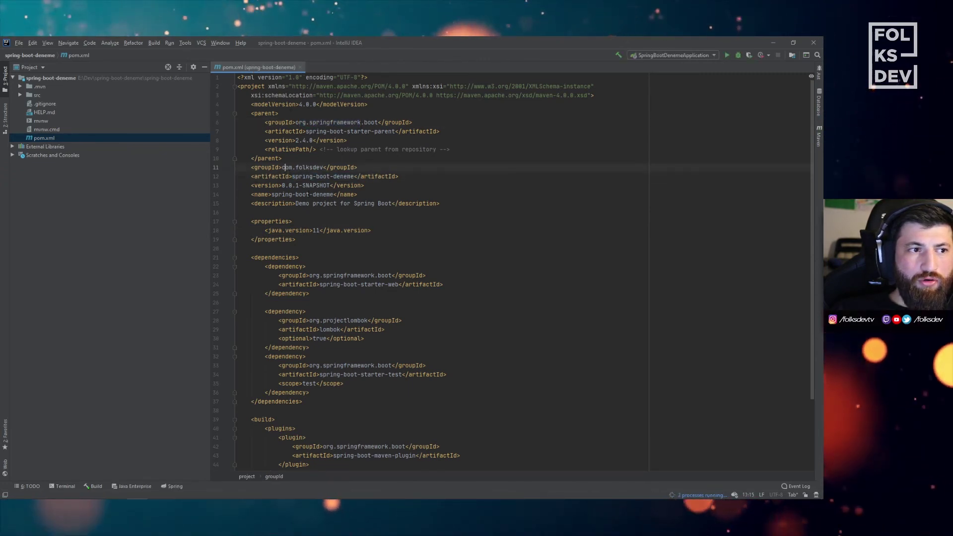
pyautogui.click(308, 186)
pyautogui.moveTo(327, 186)
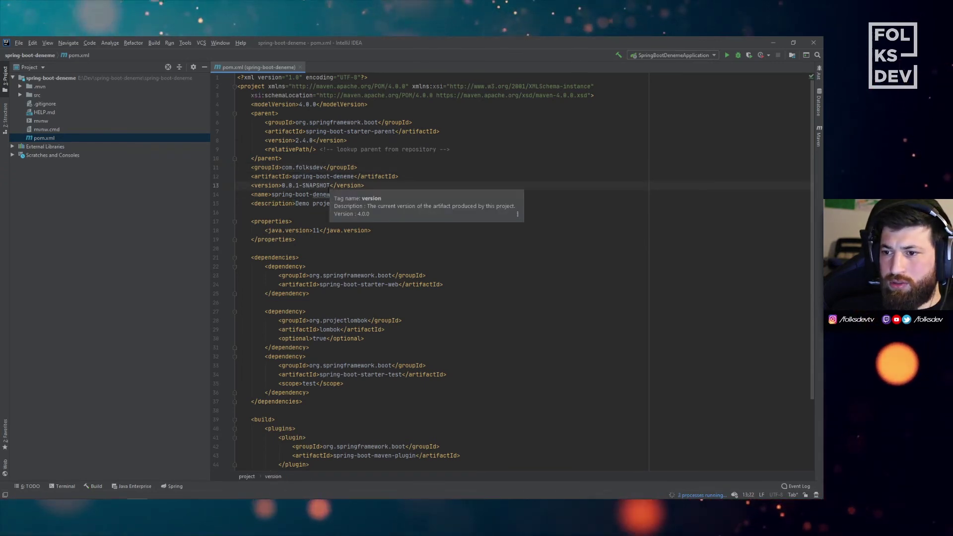
pyautogui.click(314, 203)
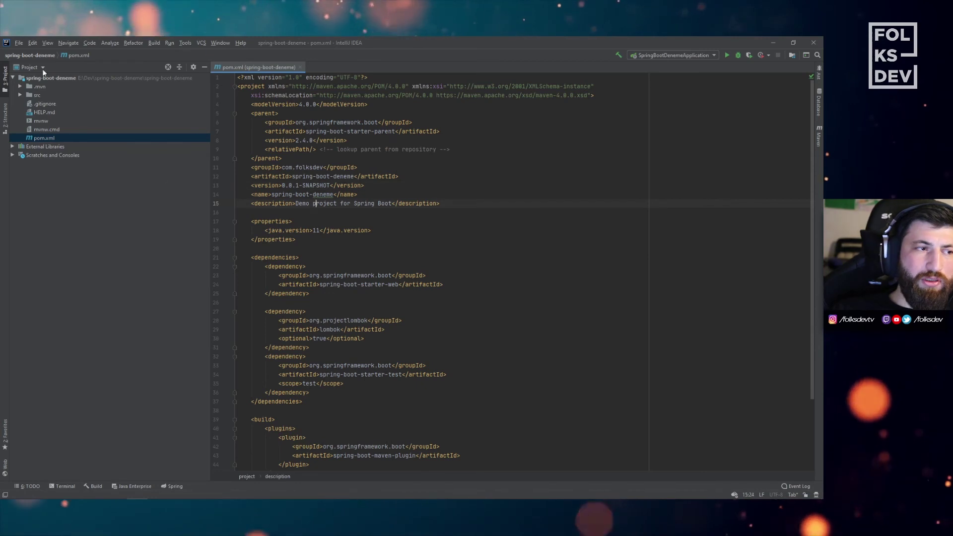
# - Expand src > main > java > com.folksdev.springbootdeneme and open SpringBootDenemeApplication
pyautogui.click(19, 95)
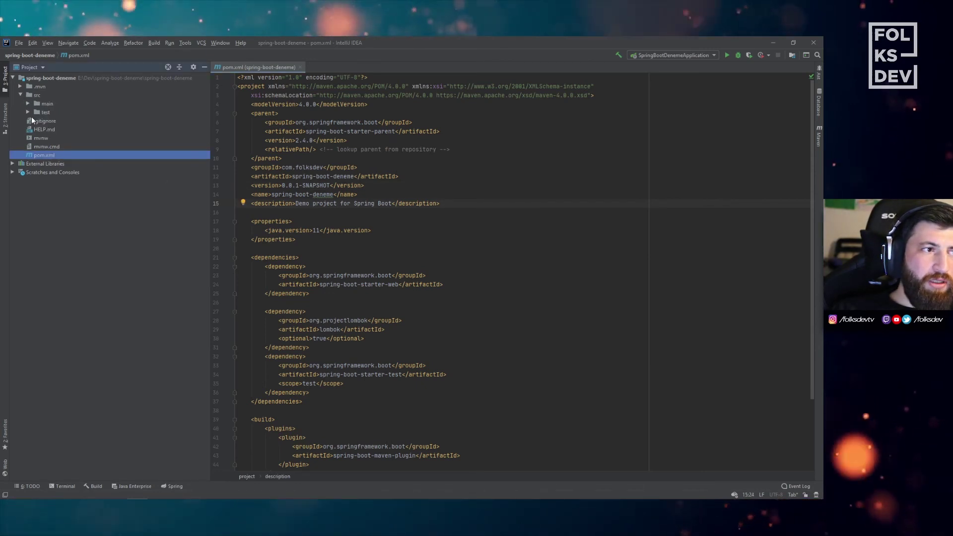
pyautogui.click(27, 114)
pyautogui.click(28, 104)
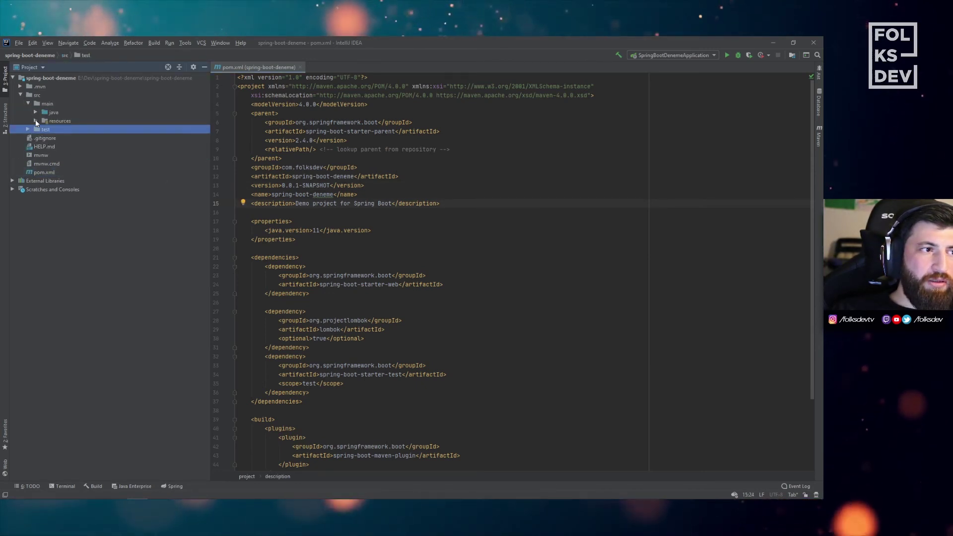
pyautogui.click(37, 111)
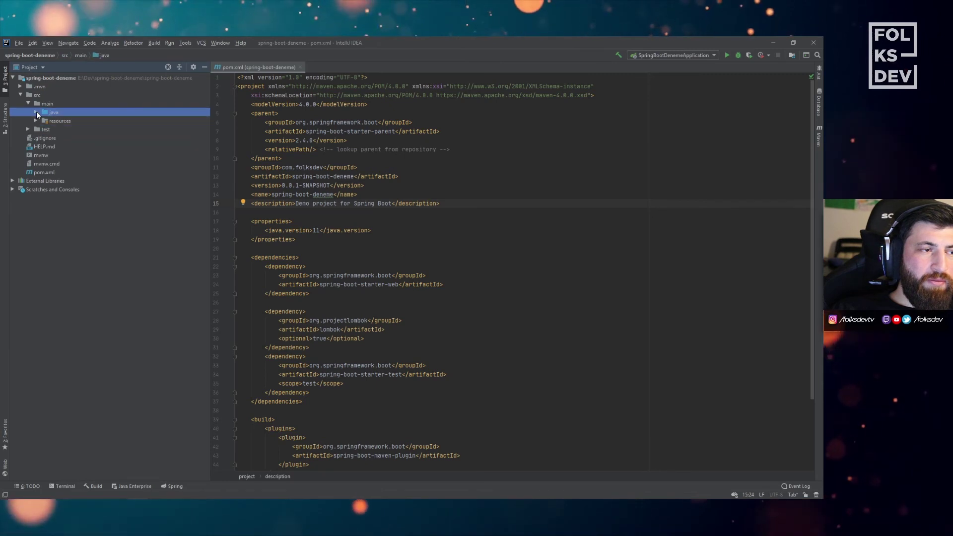
pyautogui.press('Right')
pyautogui.press('Right')
pyautogui.press('Right')
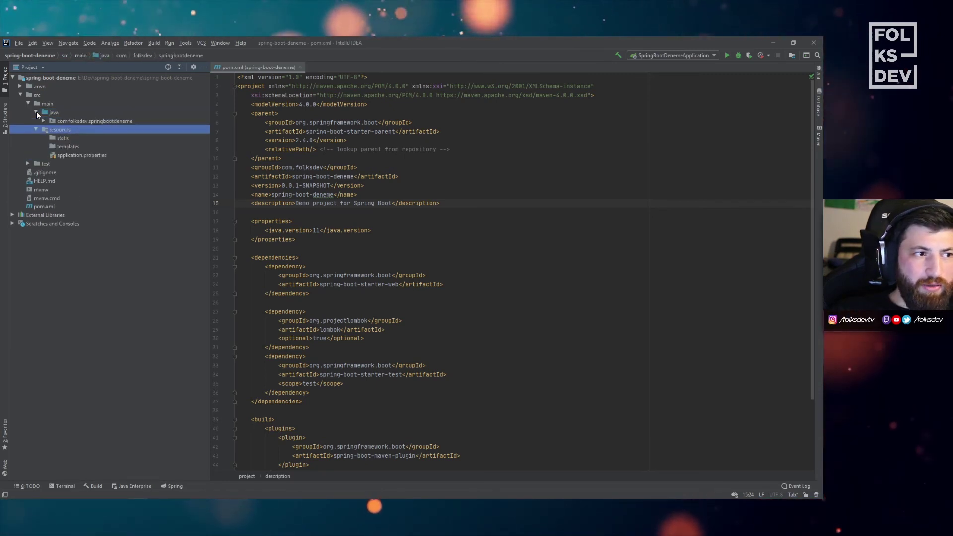
pyautogui.press('Down')
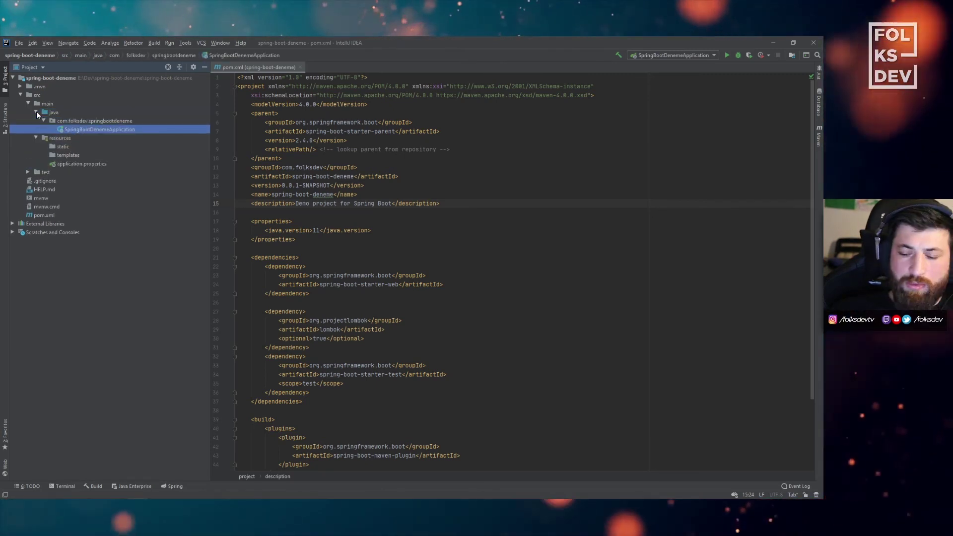
pyautogui.press('Return')
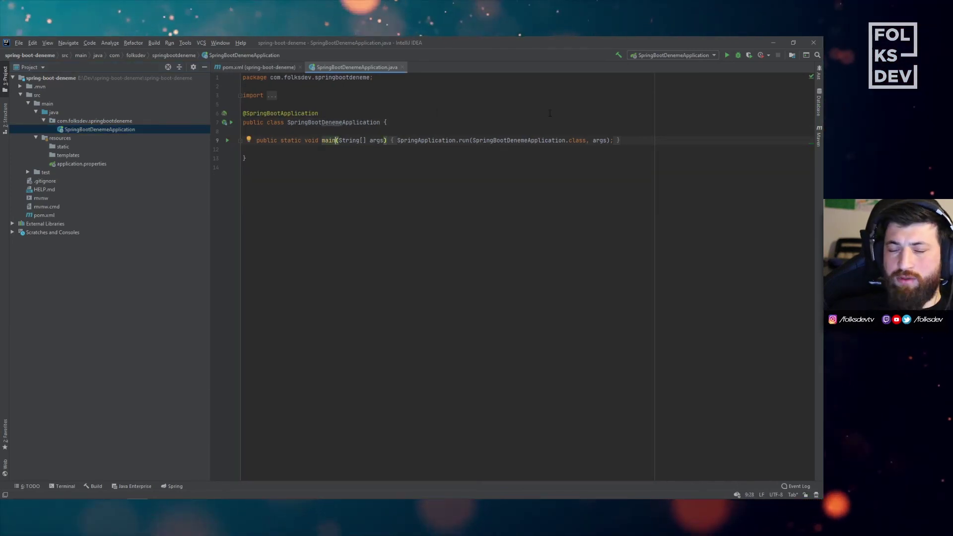
# - Insert a blank line after the main method and run SpringBootDenemeApplication
pyautogui.click(631, 137)
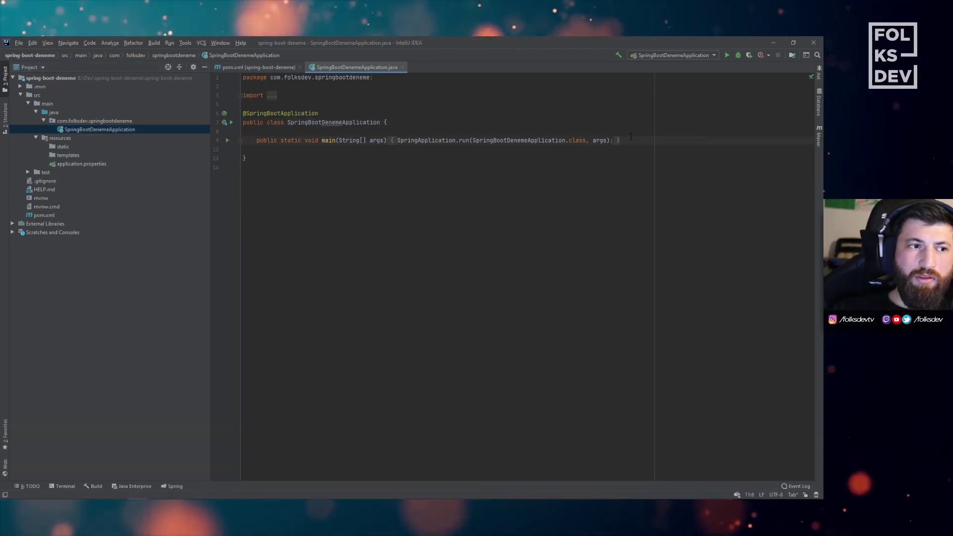
pyautogui.press('Return')
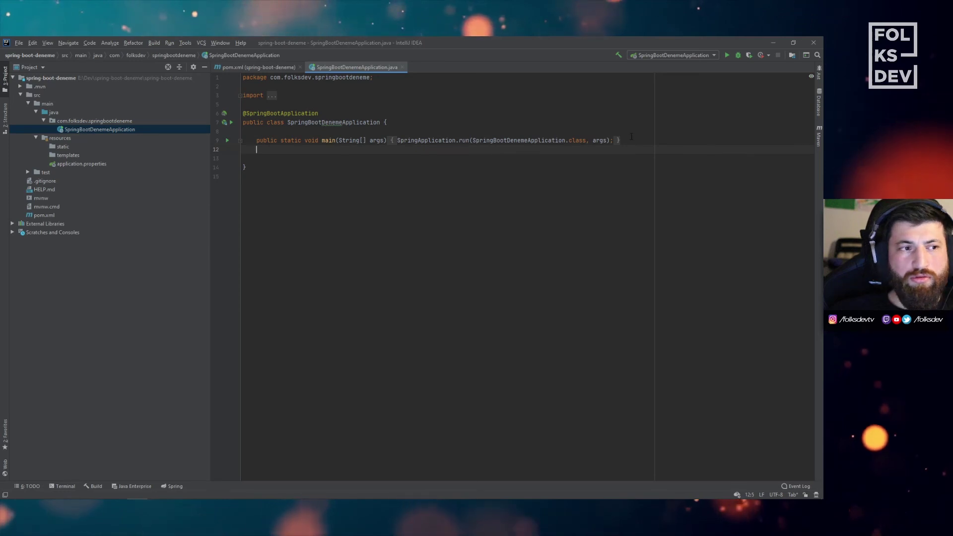
pyautogui.click(229, 142)
pyautogui.press('Escape')
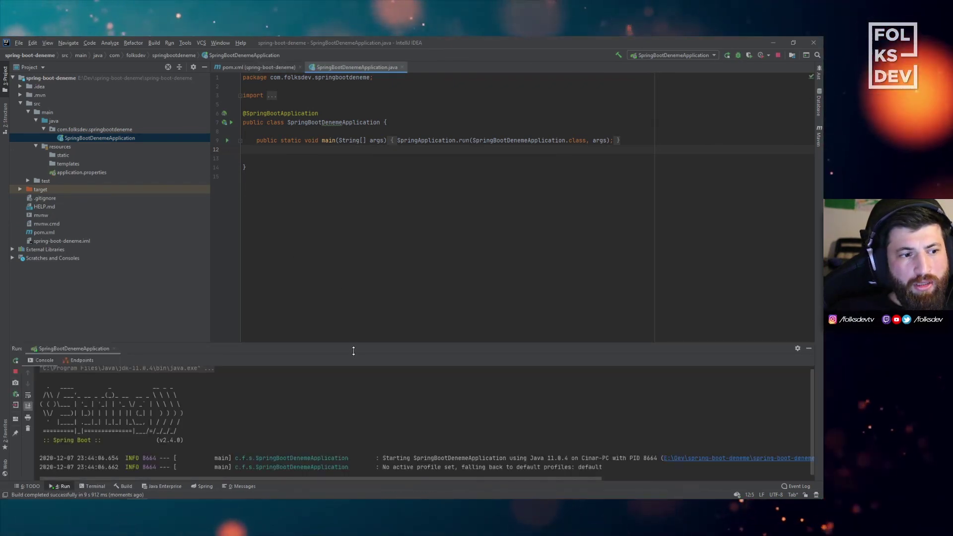
# - Enlarge the Run console to read the log showing Tomcat started on port 8080
pyautogui.moveTo(343, 342); pyautogui.dragTo(334, 207)
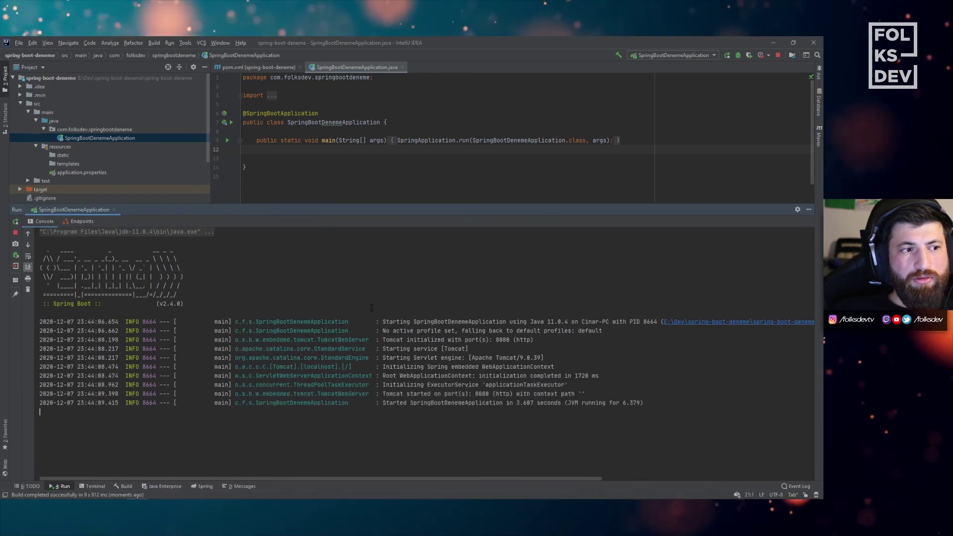